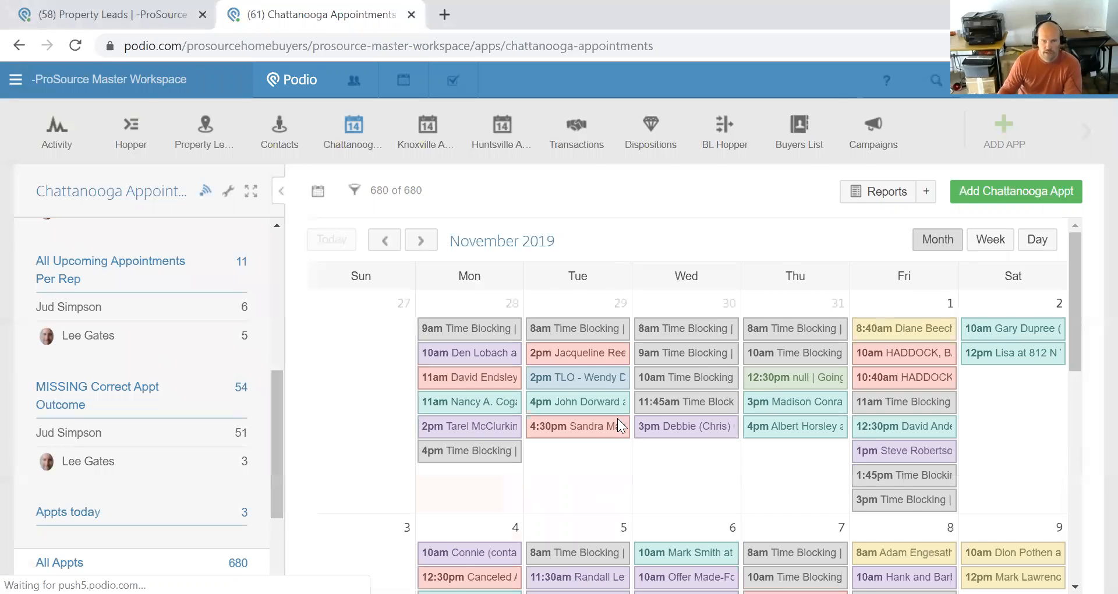
- Start a new Chattanooga appointment with a note about lunch with a named contact from Colorado who's interested in becoming an investor in the Chatt market
scroll(617, 418, "down", 5)
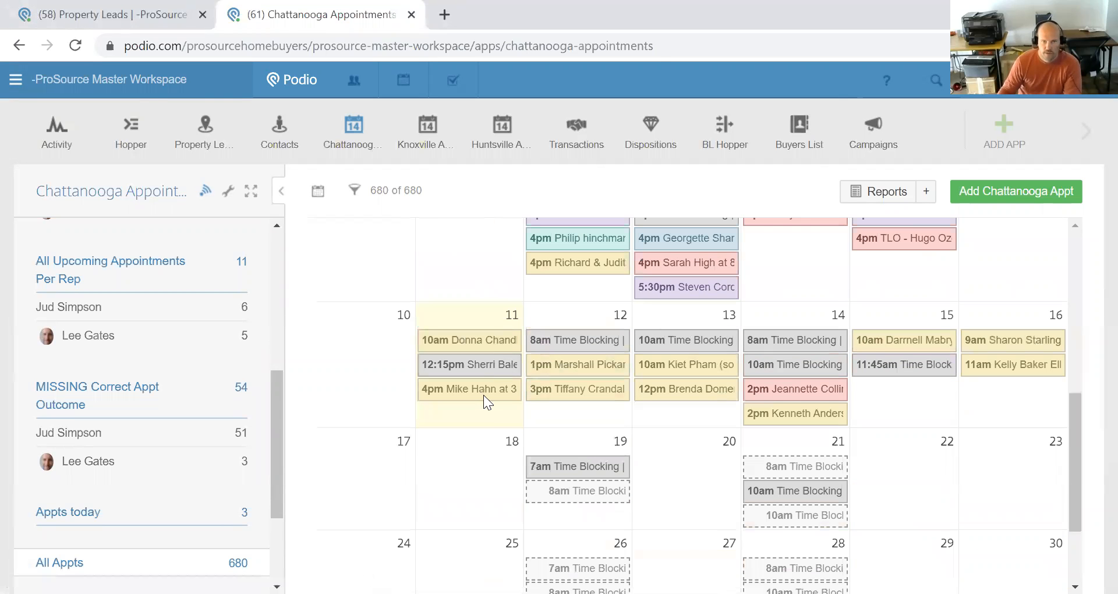
left_click(1002, 195)
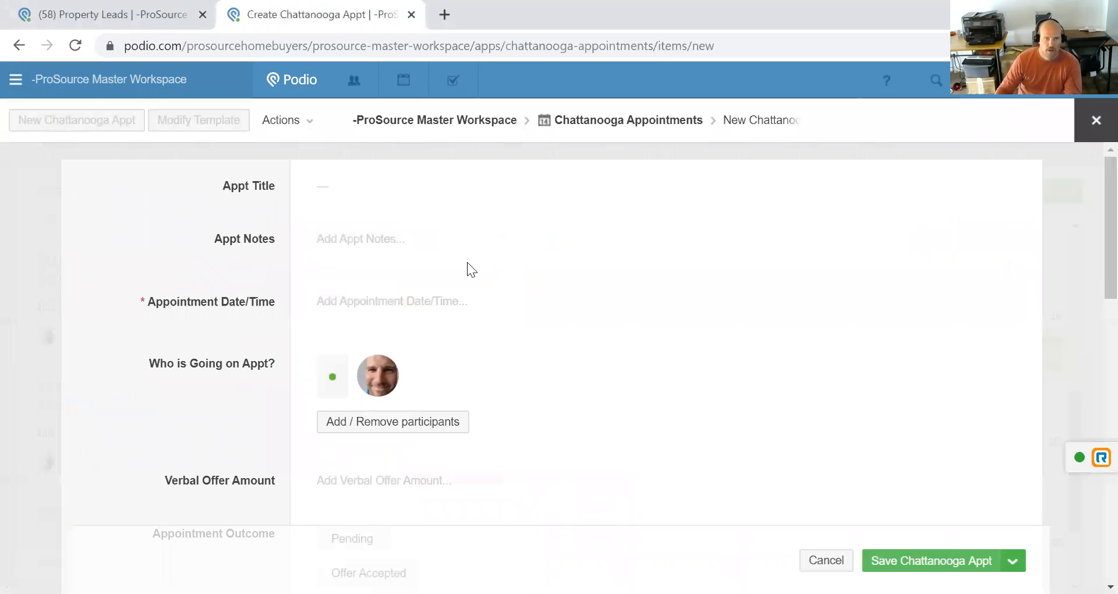
left_click(449, 239)
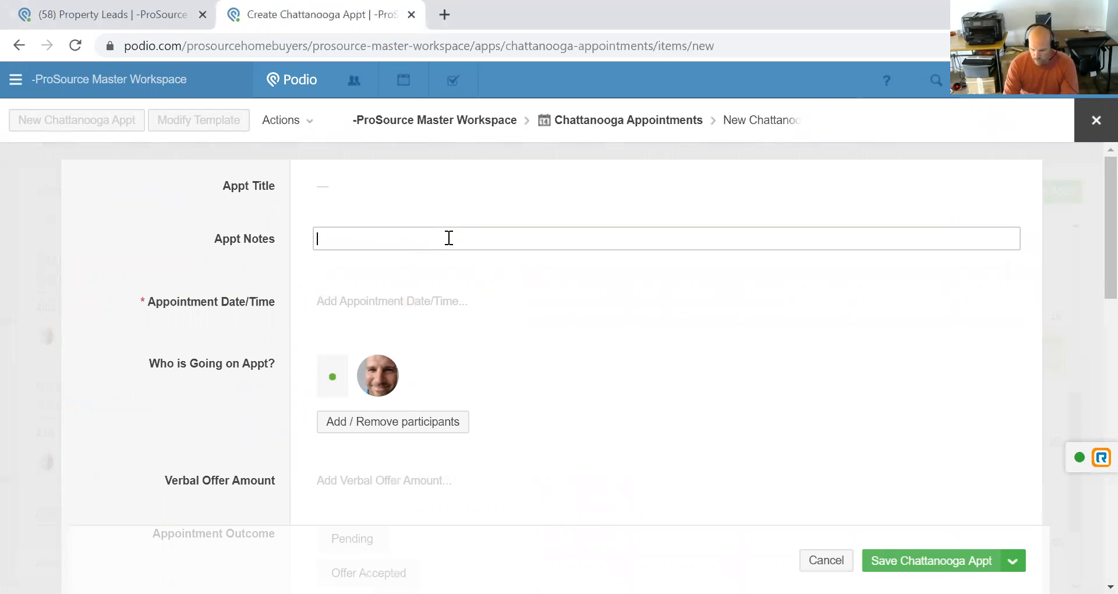
type("Lunch with Jason, from ug")
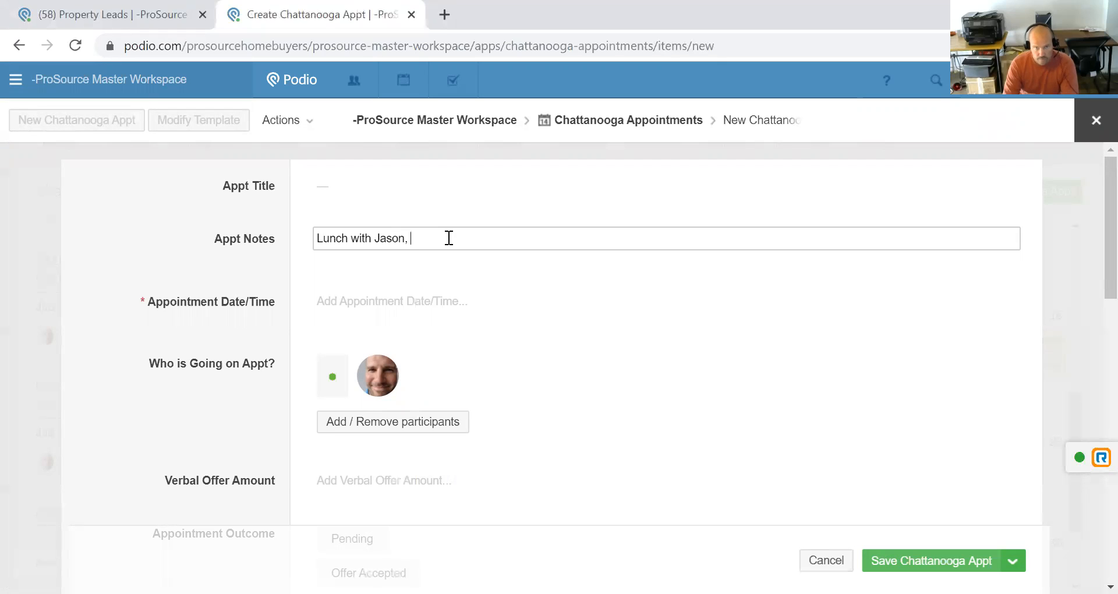
key("BackSpace")
key("BackSpace")
type("Co")
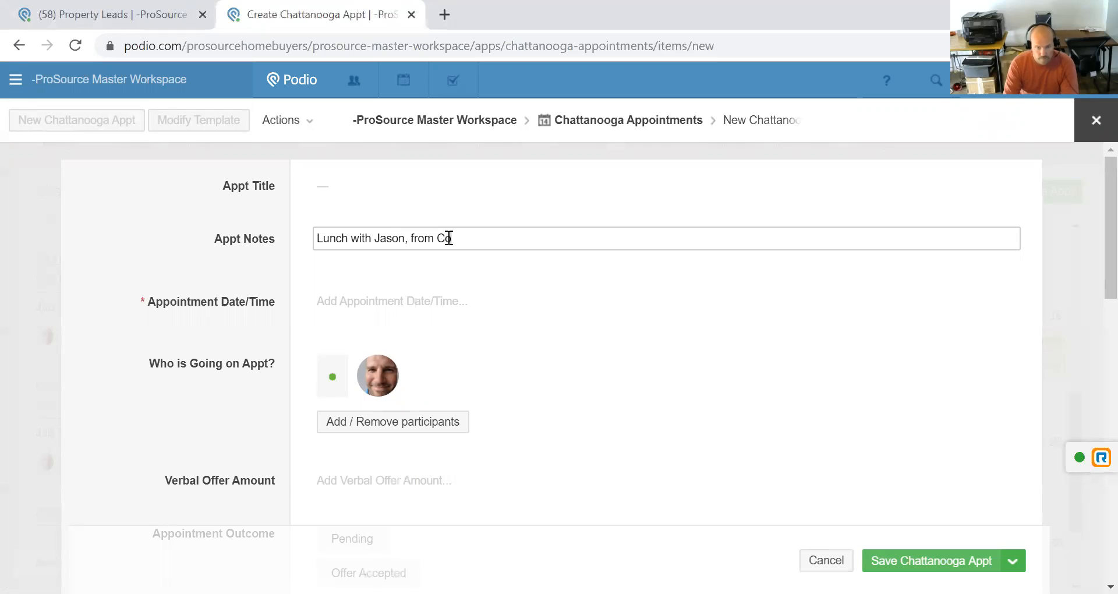
type("lorado, who's interested in")
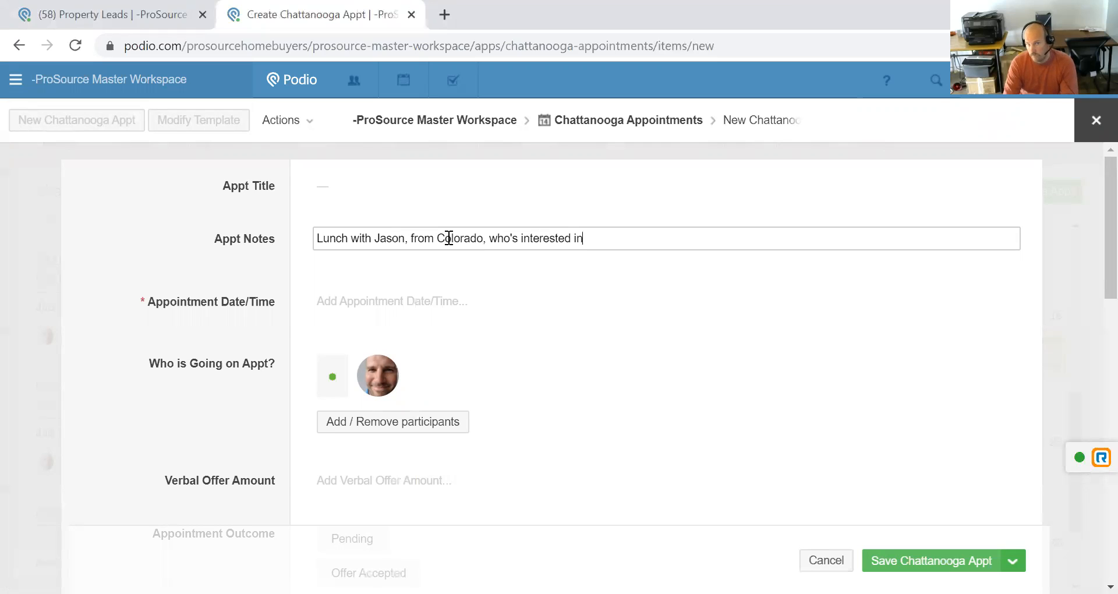
type(" bedoming")
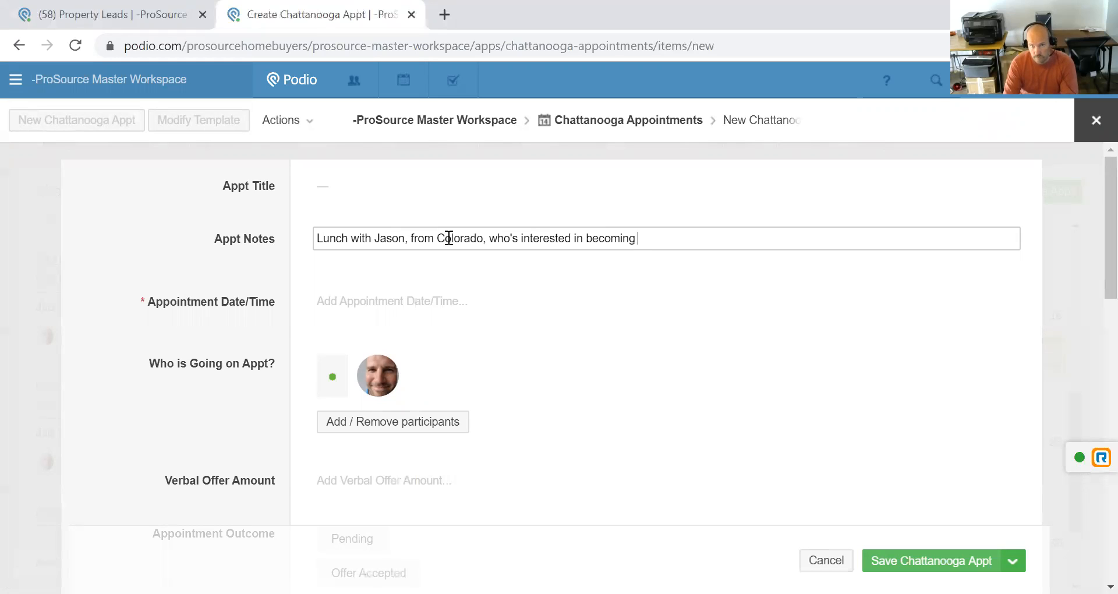
type(" an investor")
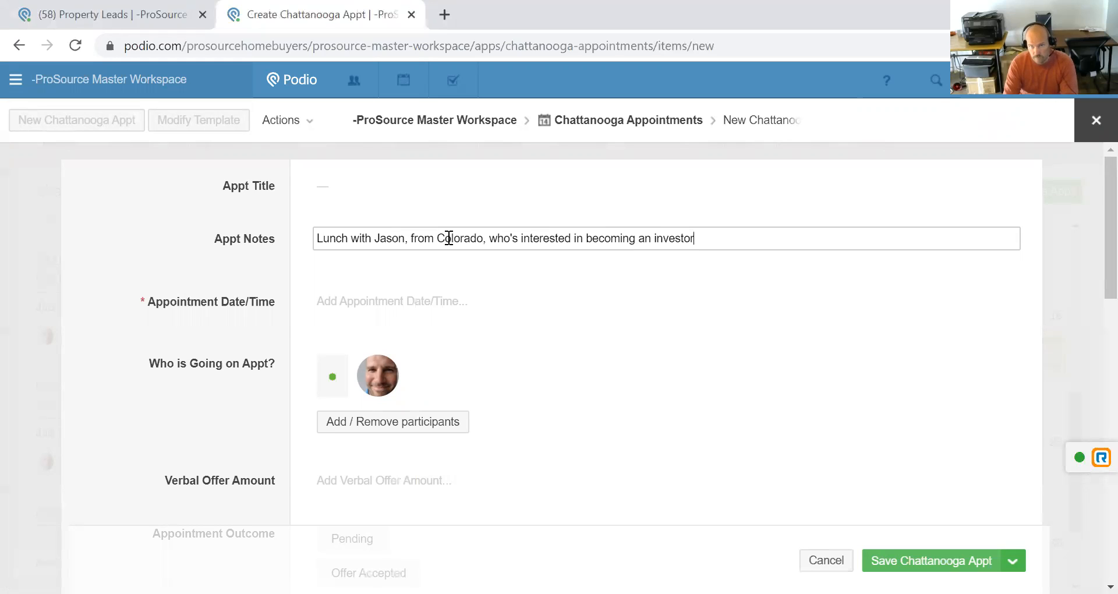
type(" in the Chatt market")
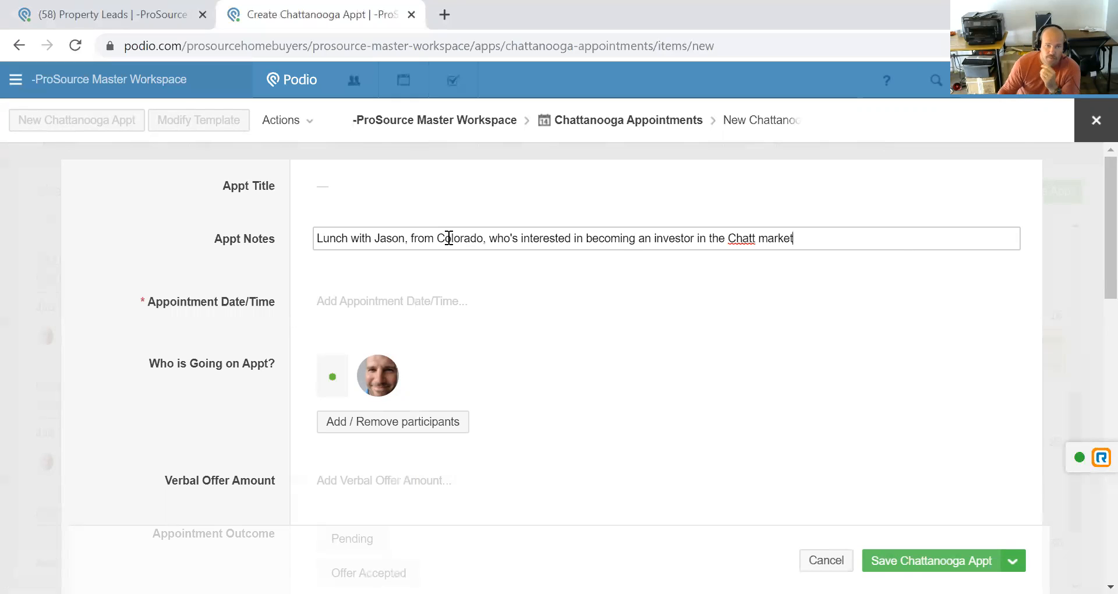
- Set the appointment date and start time to 11/11/2019 at 12:00 PM
left_click(364, 300)
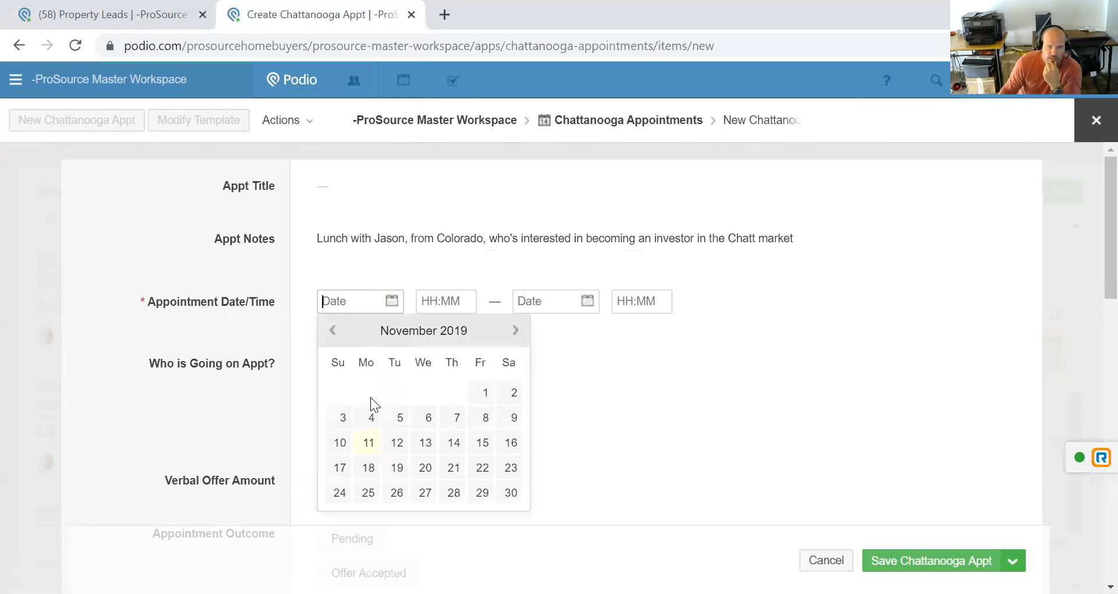
left_click(368, 444)
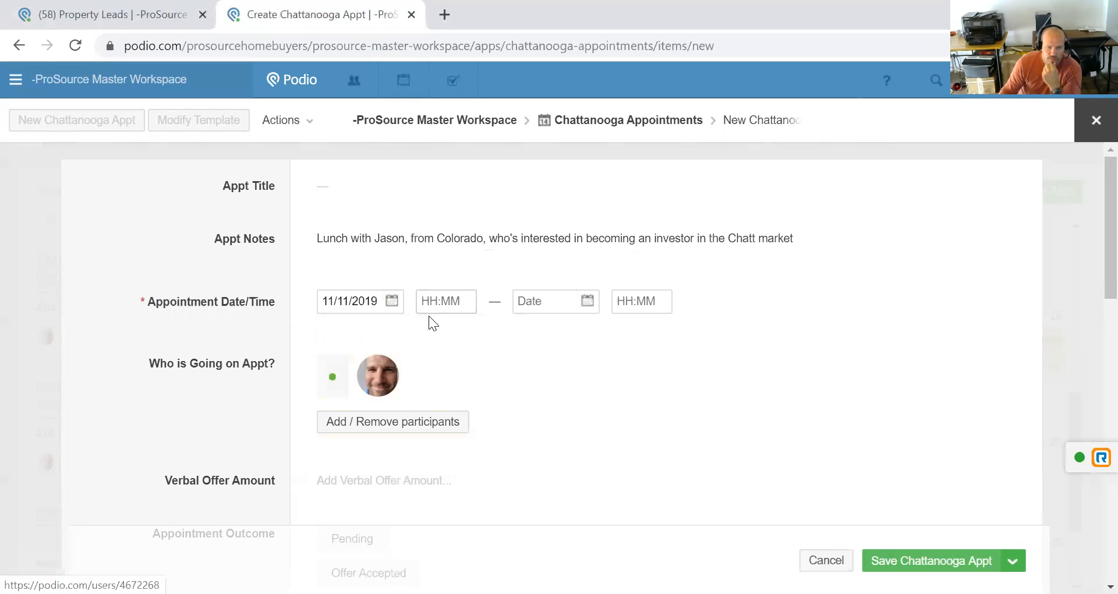
type("1200")
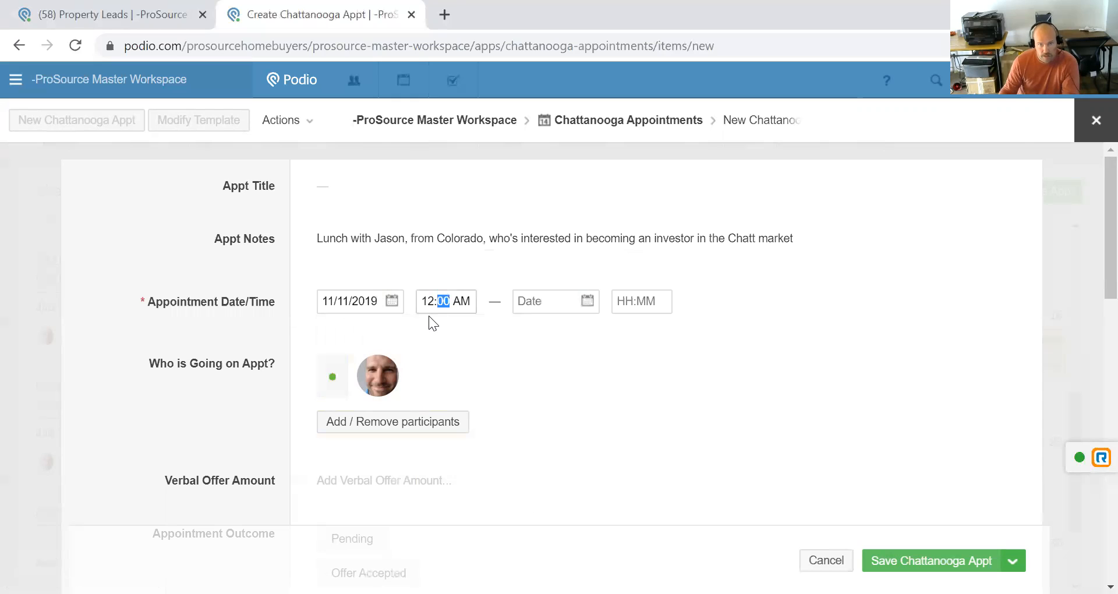
type("p")
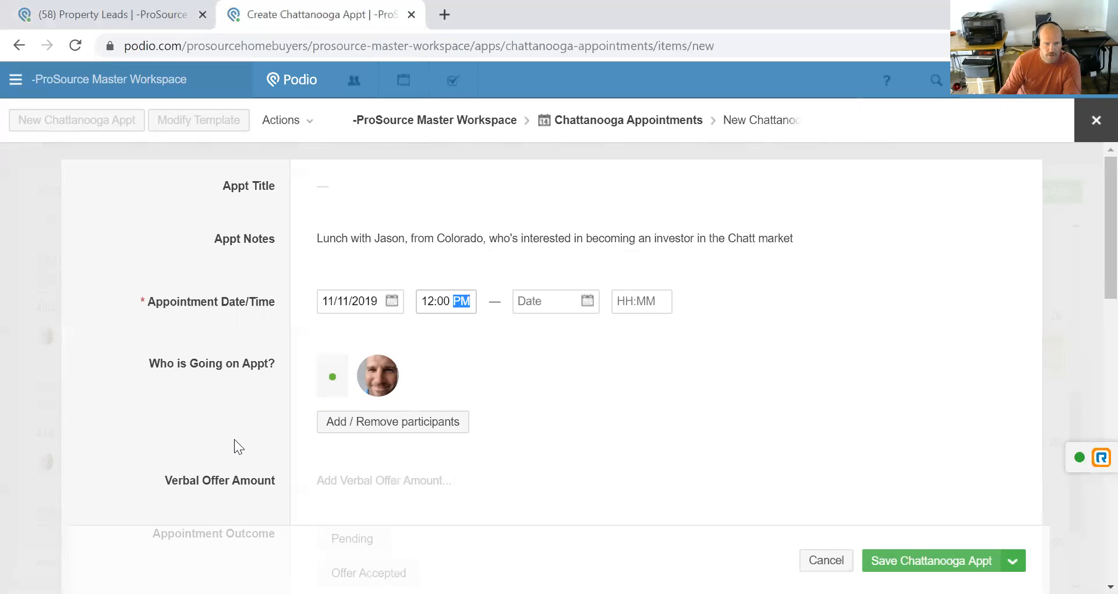
- Enter a verbal offer amount of $1 for the appointment
scroll(245, 349, "down", 5)
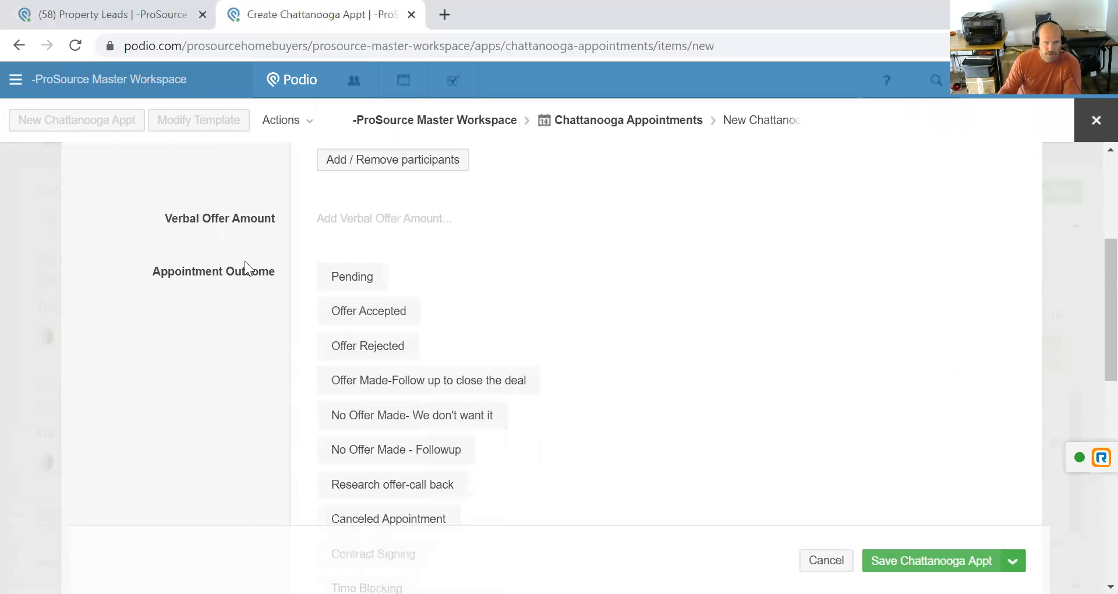
scroll(244, 317, "up", 3)
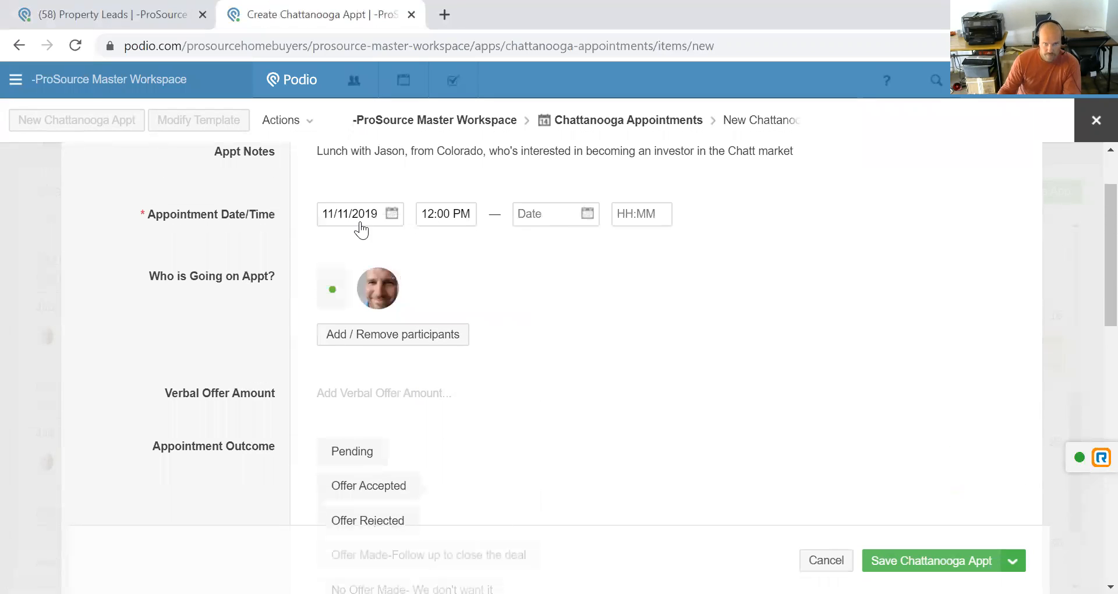
left_click(382, 394)
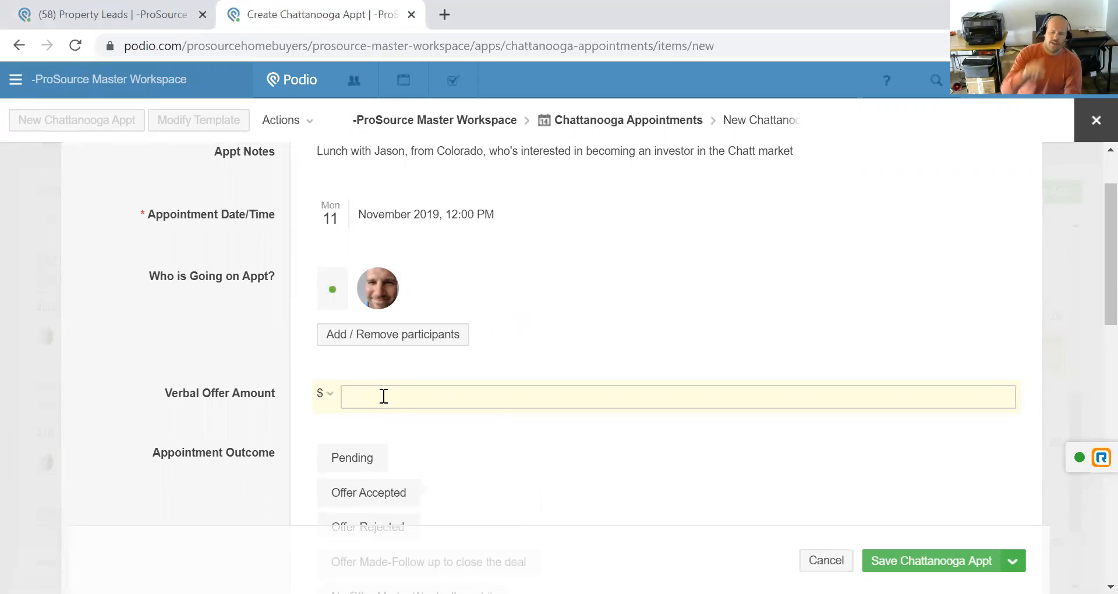
type("1")
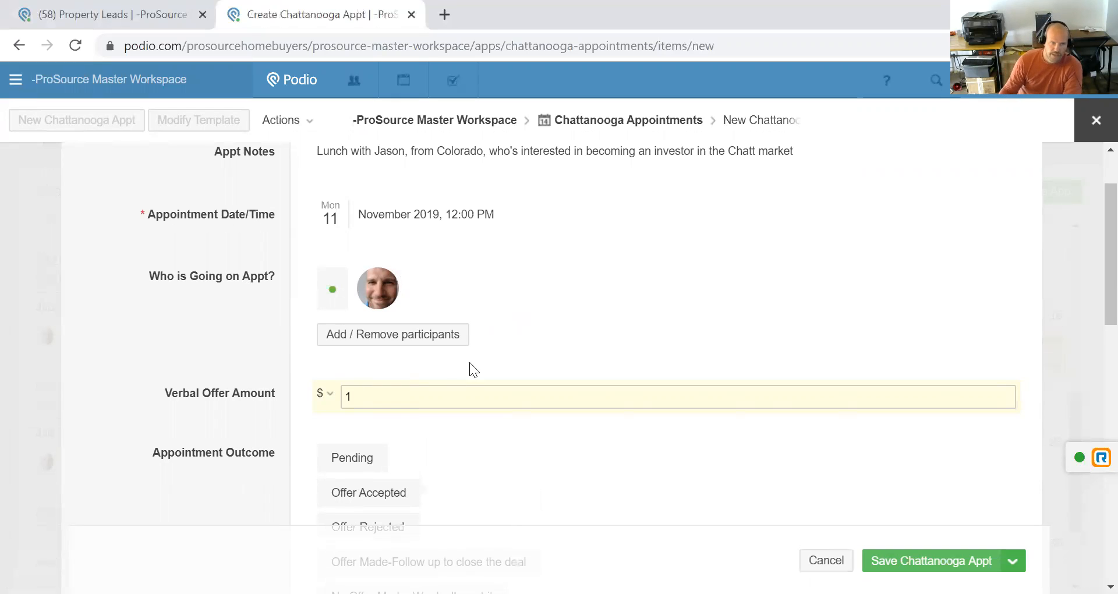
- Set the appointment outcome to Time Blocking and check the remaining fields of the form
scroll(476, 370, "down", 1)
scroll(474, 374, "down", 4)
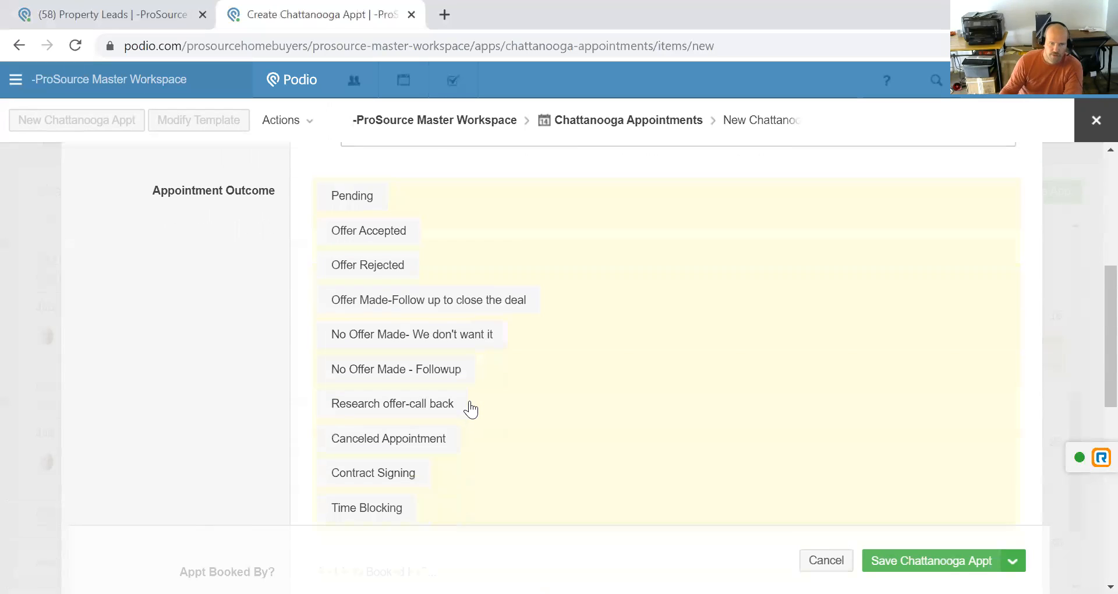
scroll(366, 423, "down", 1)
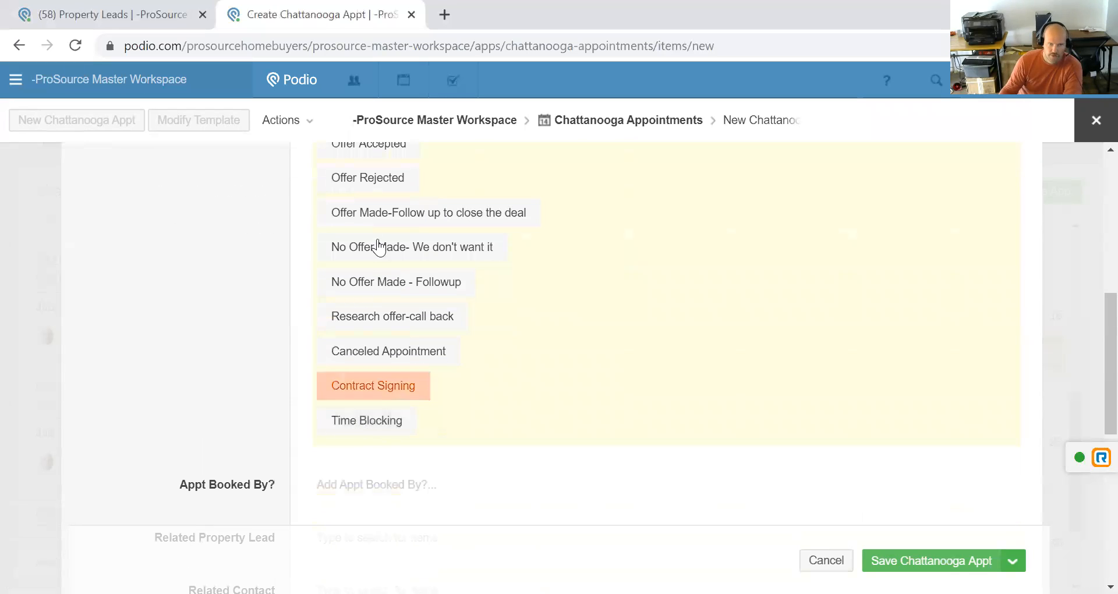
left_click(358, 428)
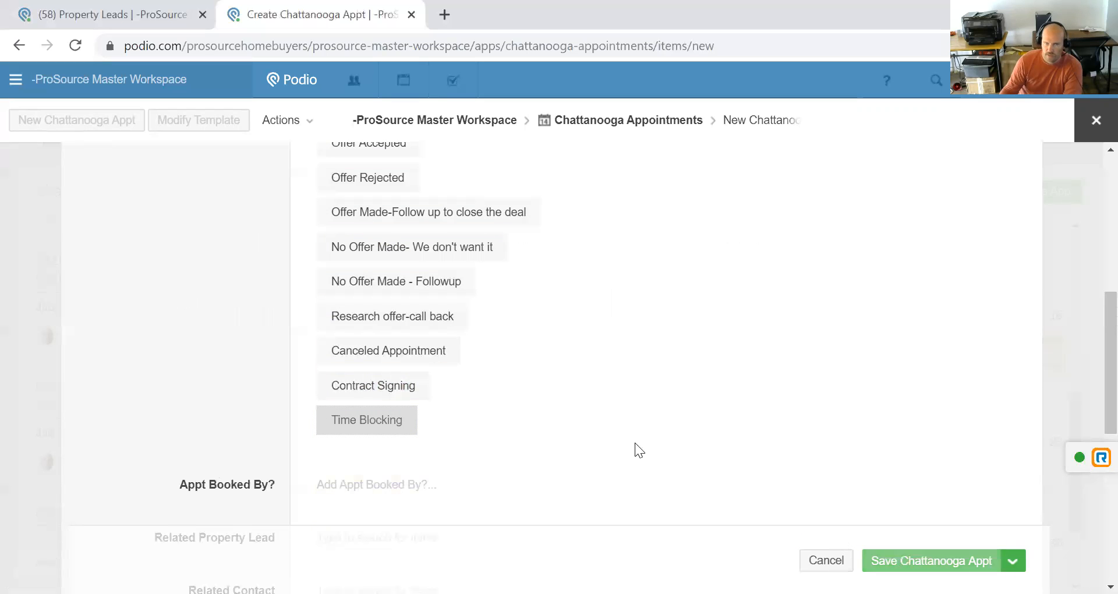
scroll(633, 444, "down", 8)
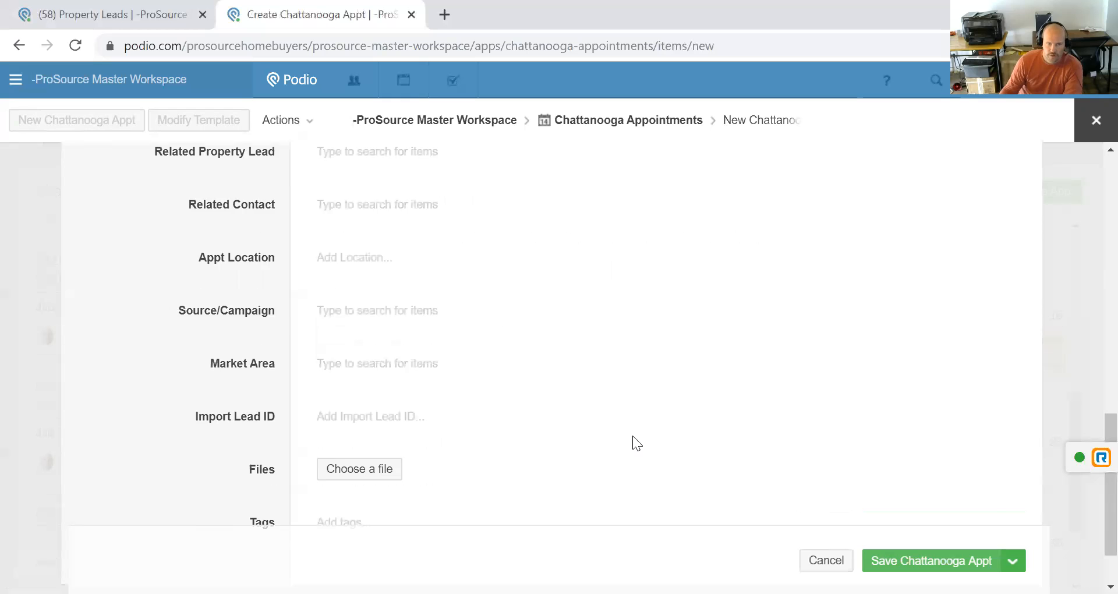
scroll(632, 436, "up", 10)
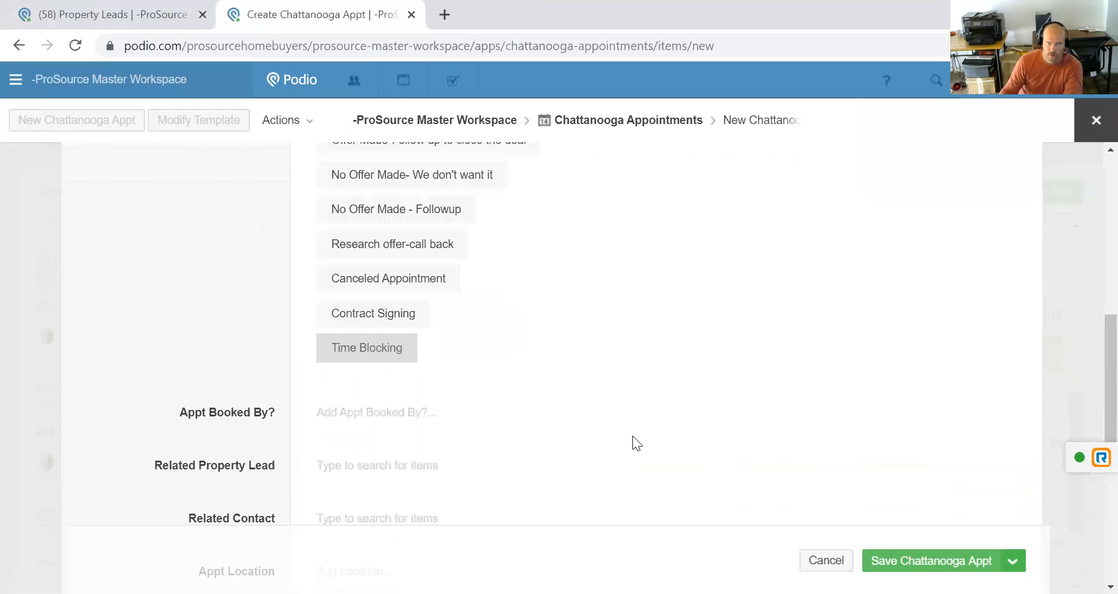
scroll(632, 436, "up", 1)
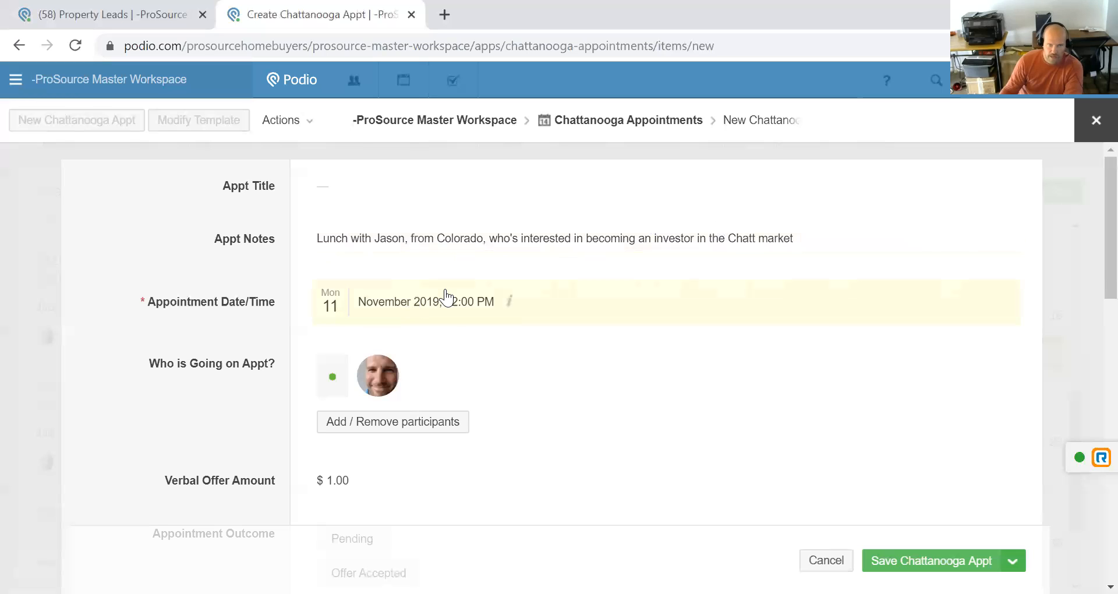
scroll(394, 269, "down", 3)
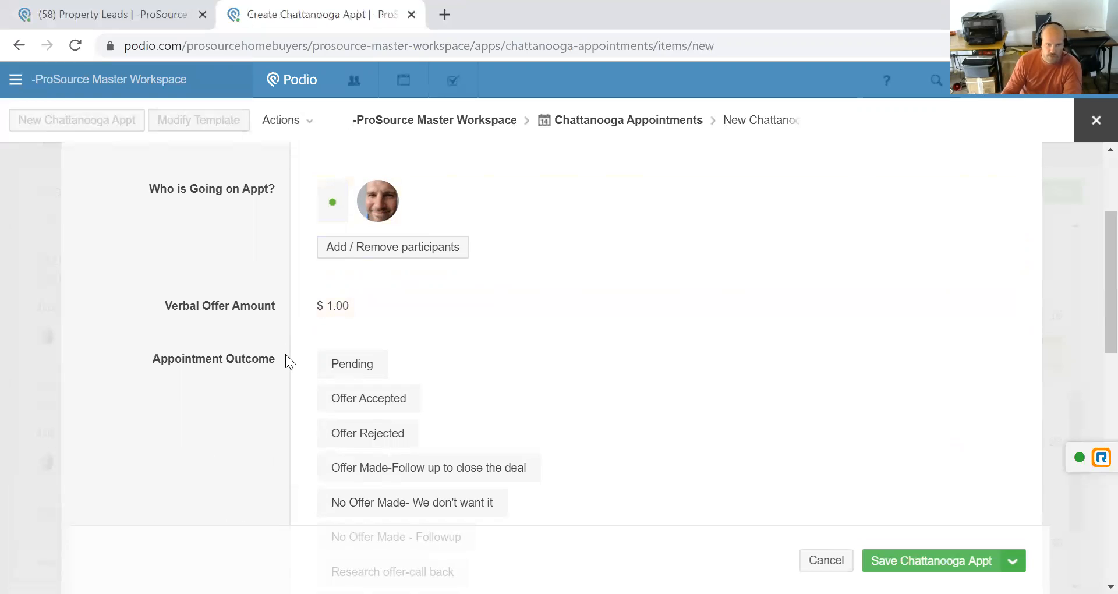
scroll(317, 389, "down", 1)
scroll(361, 437, "down", 3)
left_click(374, 423)
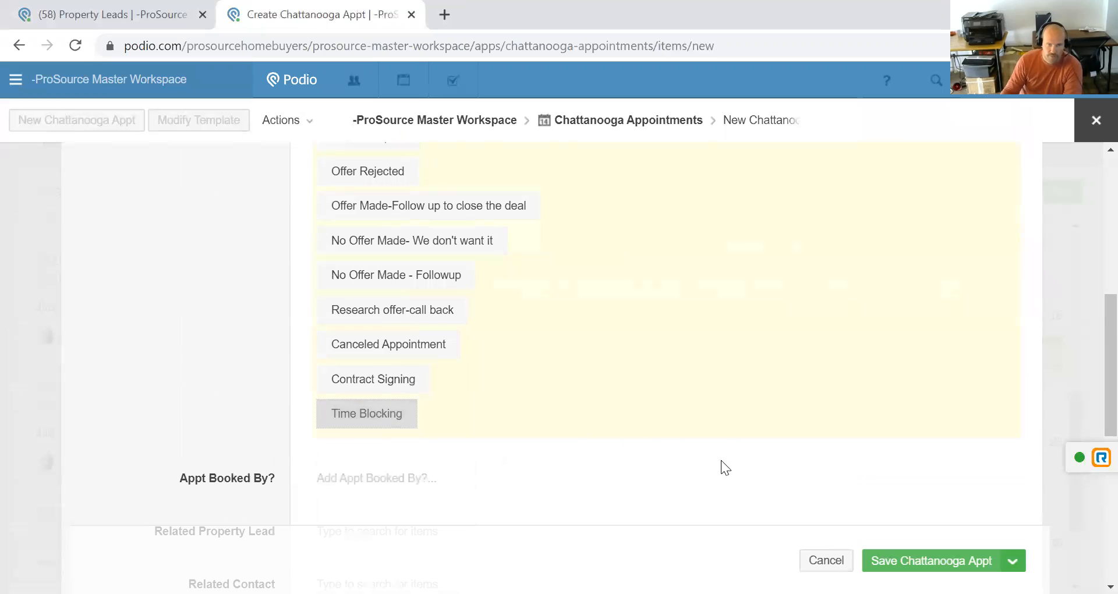
- Save the new Chattanooga appointment and return to the November 2019 appointments calendar
left_click(964, 560)
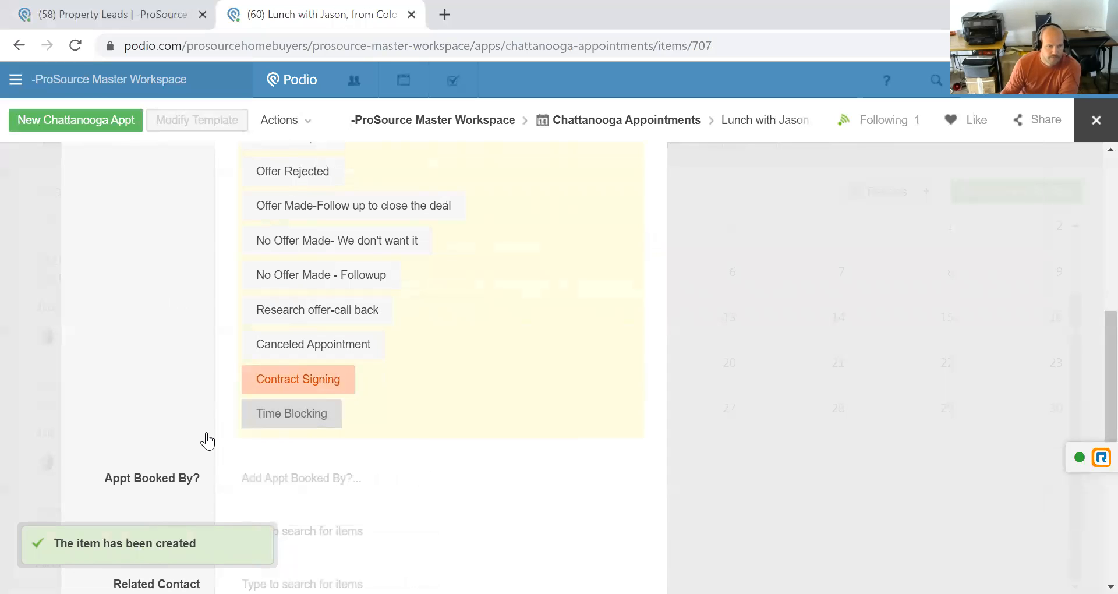
left_click(44, 384)
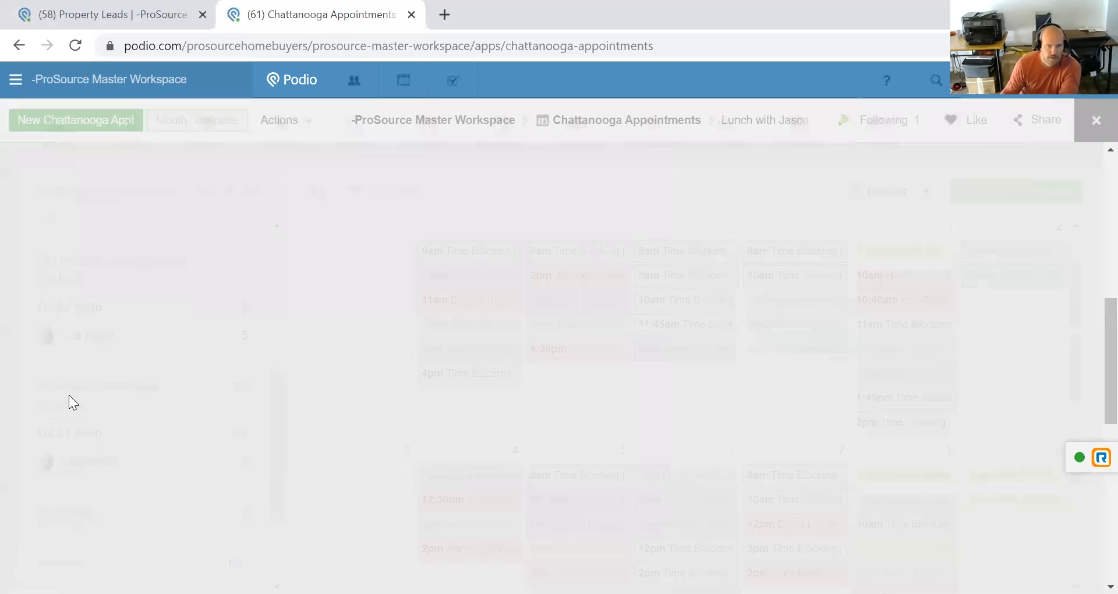
scroll(525, 375, "down", 6)
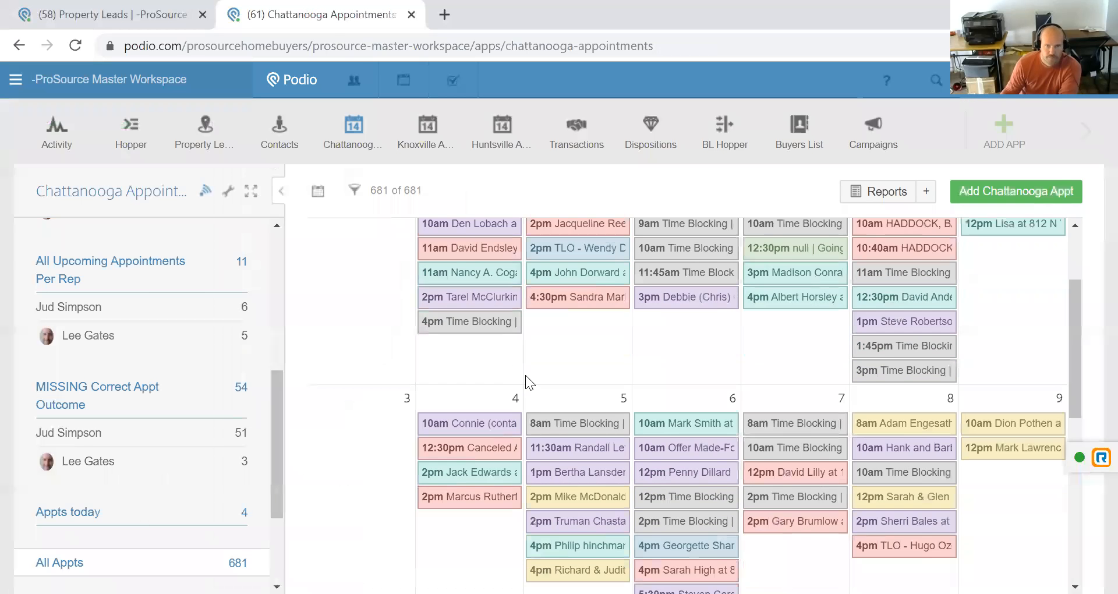